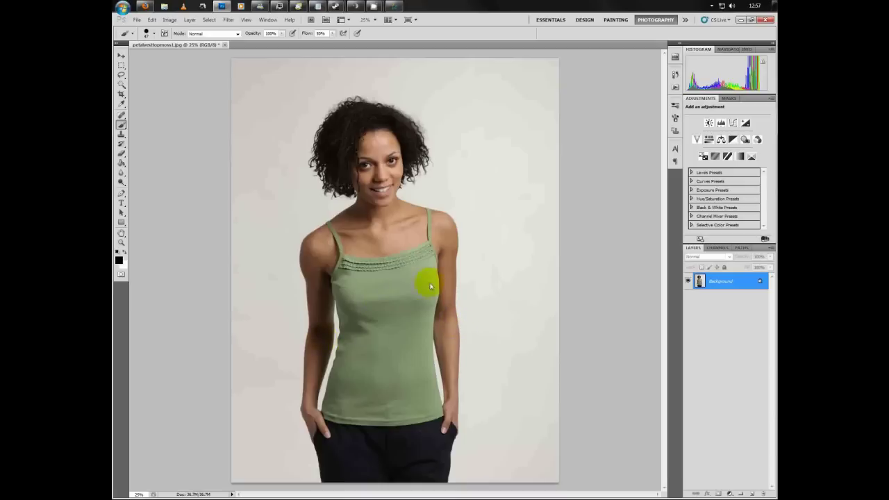
Duplicate the Background layer into a Background copy layer
{"action": "right_click", "coordinate": [723, 283]}
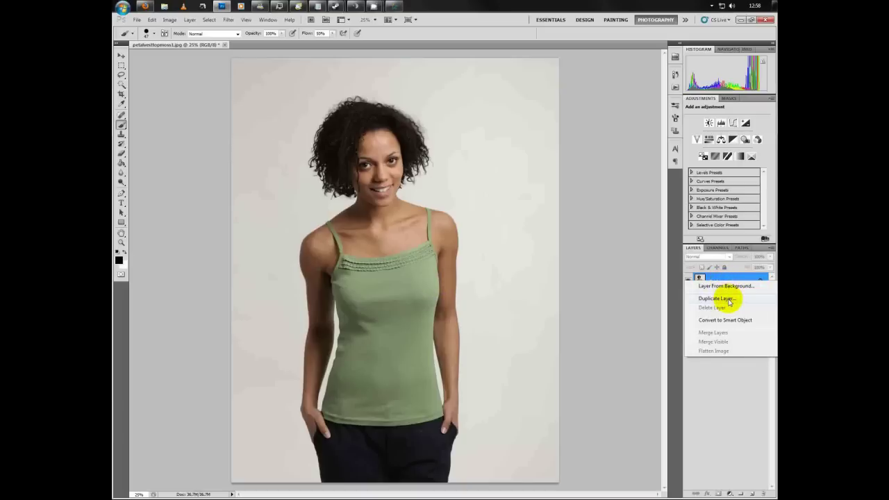
{"action": "left_click", "coordinate": [727, 298]}
{"action": "left_click", "coordinate": [521, 153]}
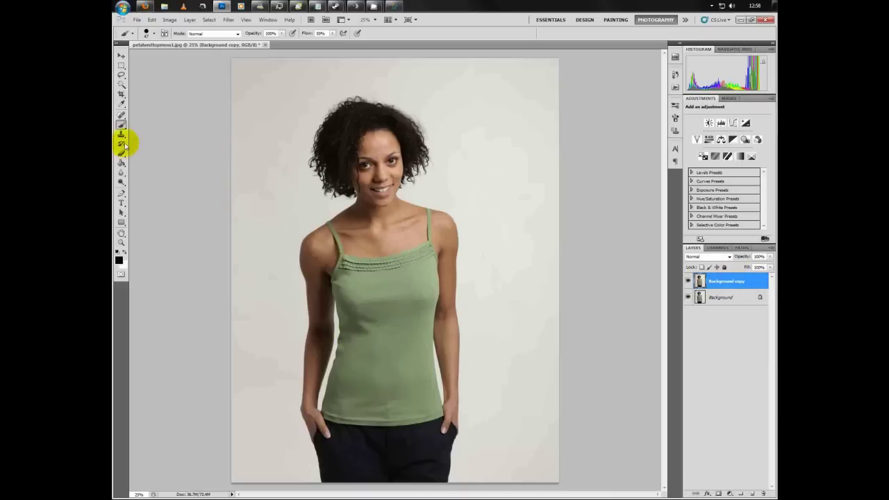
Select the Color Replacement Tool and set the foreground colour to red cd1010
{"action": "left_click", "coordinate": [123, 123]}
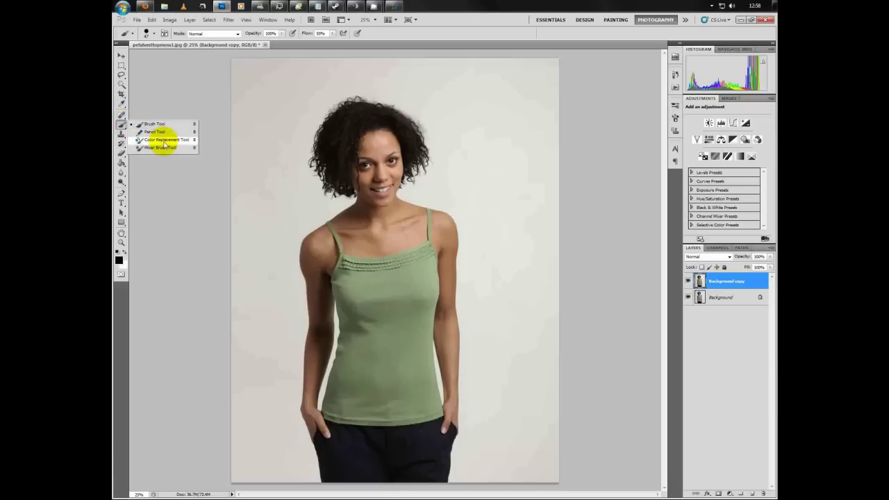
{"action": "left_click", "coordinate": [165, 141]}
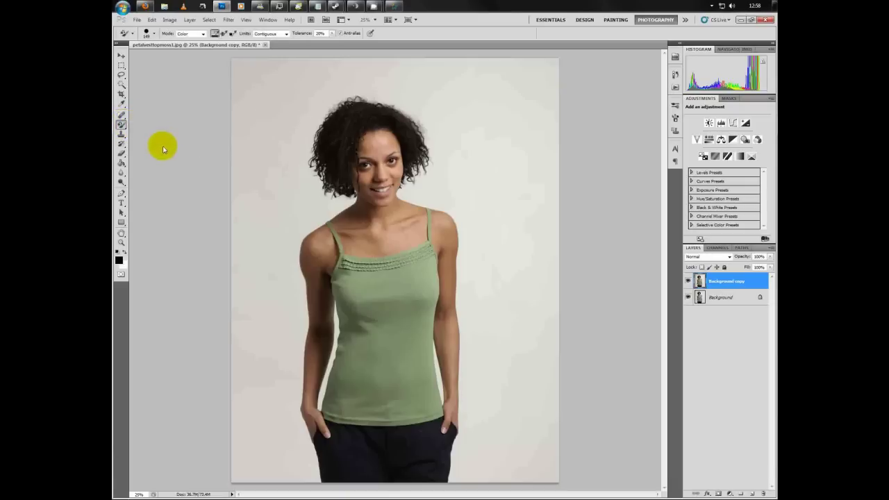
{"action": "left_click", "coordinate": [122, 260]}
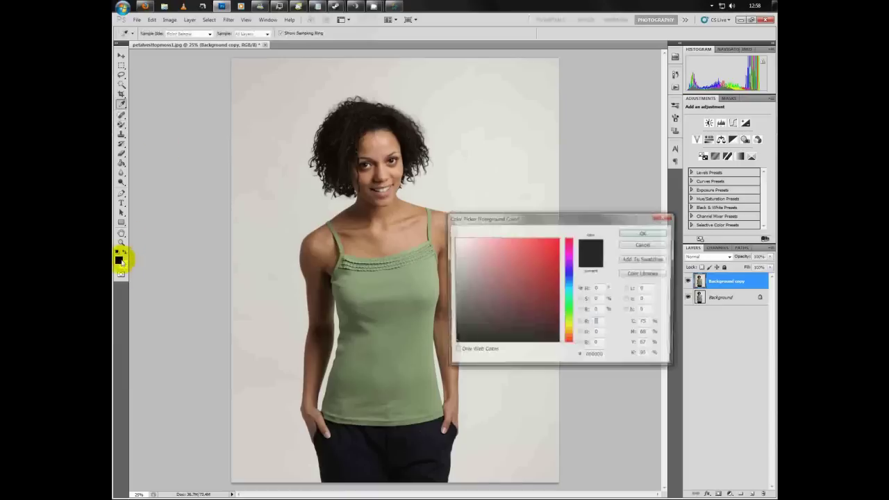
{"action": "left_click", "coordinate": [550, 259]}
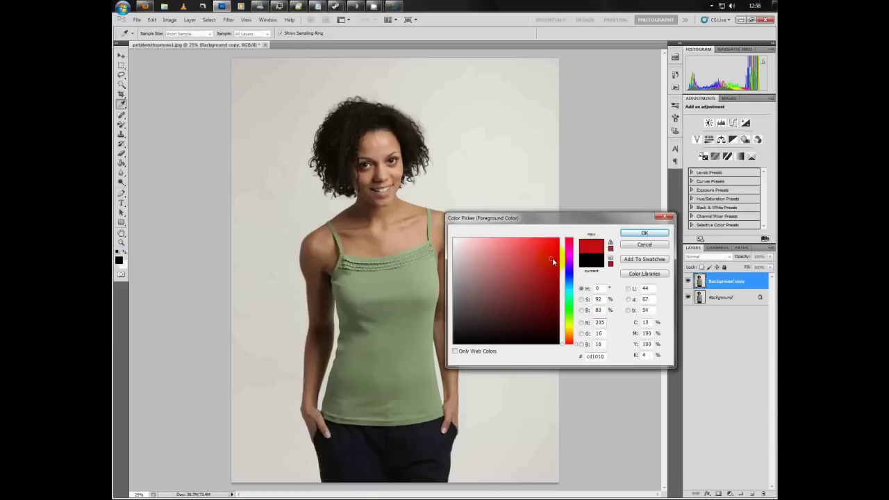
{"action": "left_click", "coordinate": [645, 234]}
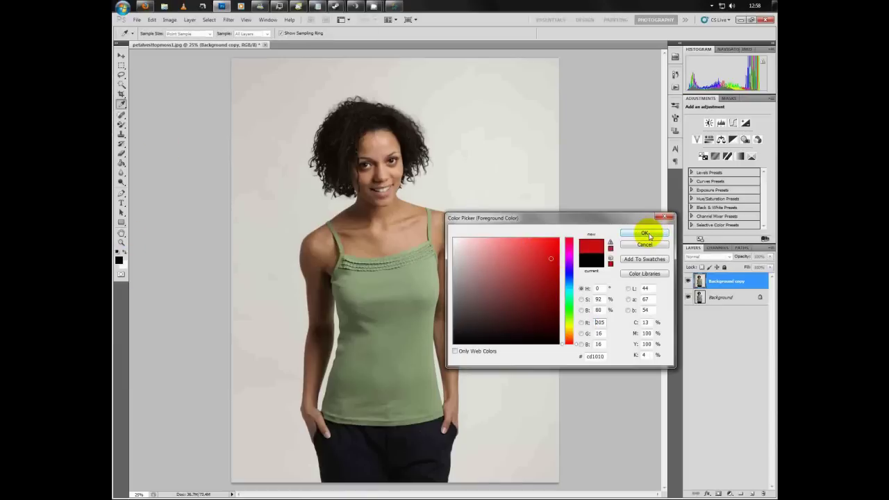
Set the Color Replacement brush to Contiguous limits and 20% tolerance, zoomed in on the tank top
{"action": "key", "text": "b"}
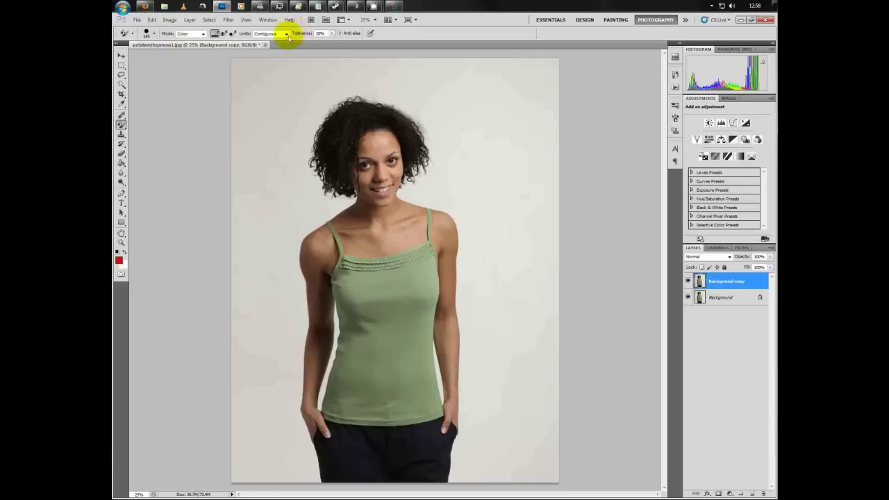
{"action": "left_click", "coordinate": [286, 34]}
{"action": "left_click", "coordinate": [287, 35]}
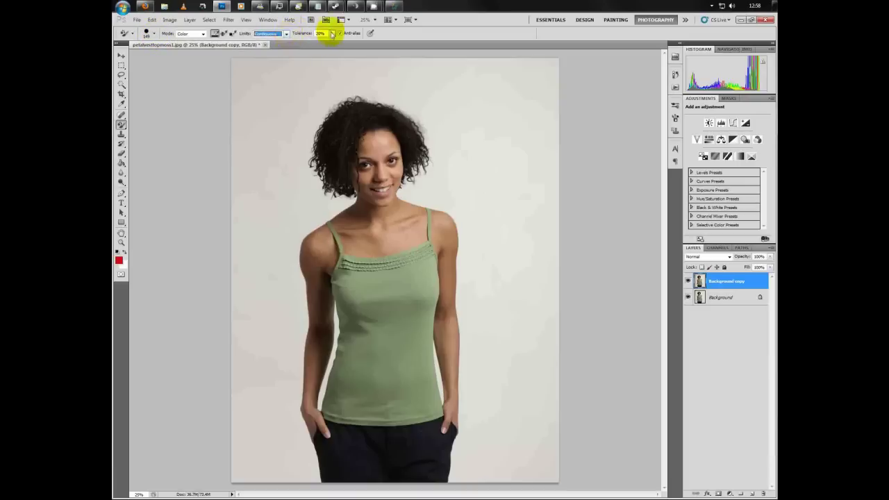
{"action": "left_click_drag", "start_coordinate": [332, 34], "coordinate": [329, 43]}
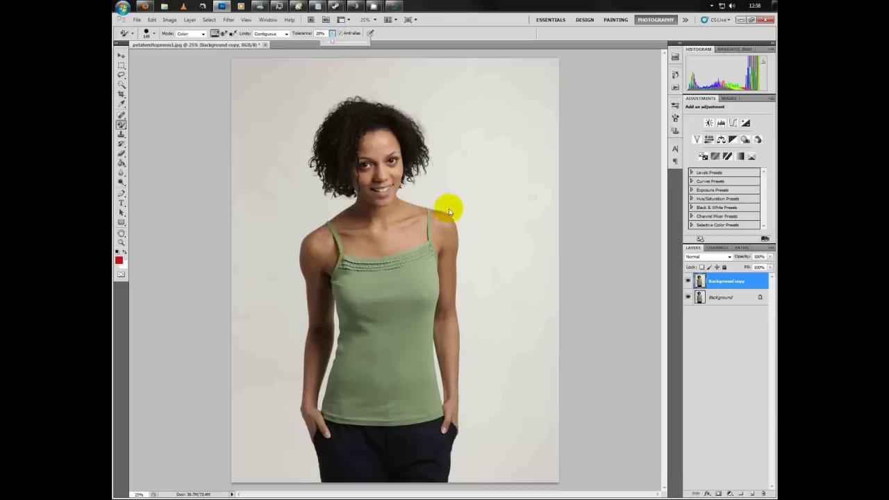
{"action": "scroll", "coordinate": [428, 334], "scroll_direction": "up", "scroll_amount": 3}
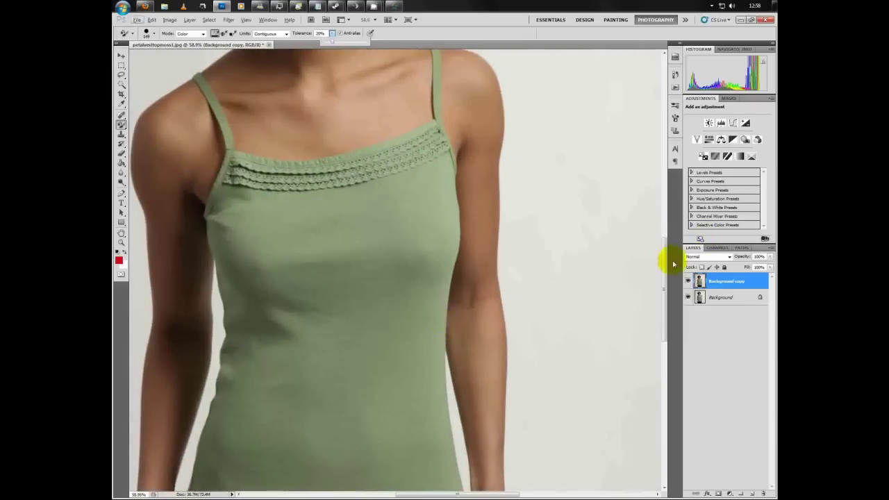
{"action": "left_click_drag", "start_coordinate": [665, 257], "coordinate": [665, 279]}
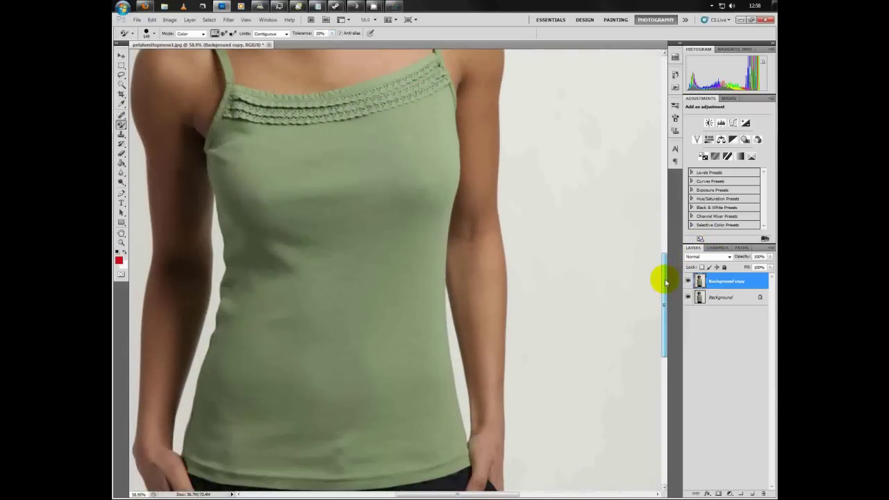
Paint red along the tank top's neckline trim, left edge and bottom edge
{"action": "mouse_move", "coordinate": [273, 107]}
{"action": "left_mouse_down"}
{"action": "mouse_move", "coordinate": [410, 90]}
{"action": "mouse_move", "coordinate": [433, 76]}
{"action": "mouse_move", "coordinate": [445, 180]}
{"action": "mouse_move", "coordinate": [438, 311]}
{"action": "mouse_move", "coordinate": [452, 460]}
{"action": "mouse_move", "coordinate": [363, 482]}
{"action": "mouse_move", "coordinate": [255, 481]}
{"action": "mouse_move", "coordinate": [207, 471]}
{"action": "mouse_move", "coordinate": [200, 436]}
{"action": "left_mouse_up"}
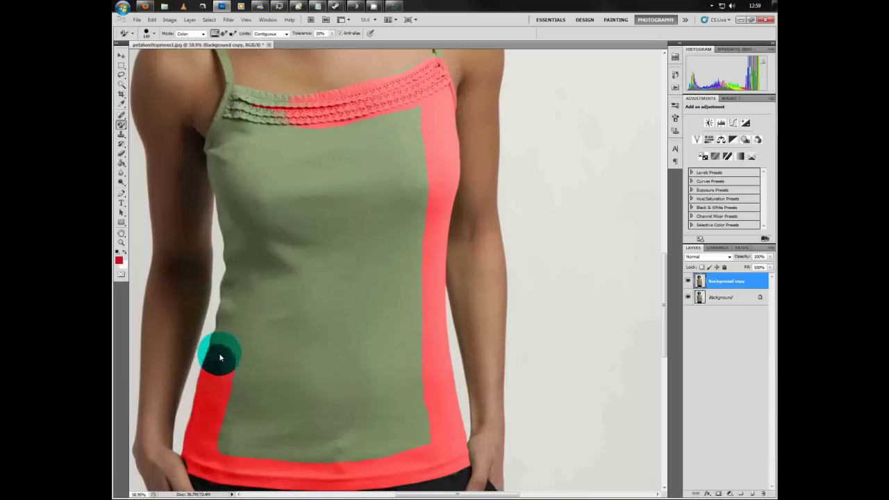
{"action": "mouse_move", "coordinate": [223, 307]}
{"action": "left_mouse_down"}
{"action": "mouse_move", "coordinate": [230, 280]}
{"action": "mouse_move", "coordinate": [218, 134]}
{"action": "mouse_move", "coordinate": [252, 95]}
{"action": "mouse_move", "coordinate": [275, 105]}
{"action": "mouse_move", "coordinate": [239, 109]}
{"action": "mouse_move", "coordinate": [307, 119]}
{"action": "left_mouse_up"}
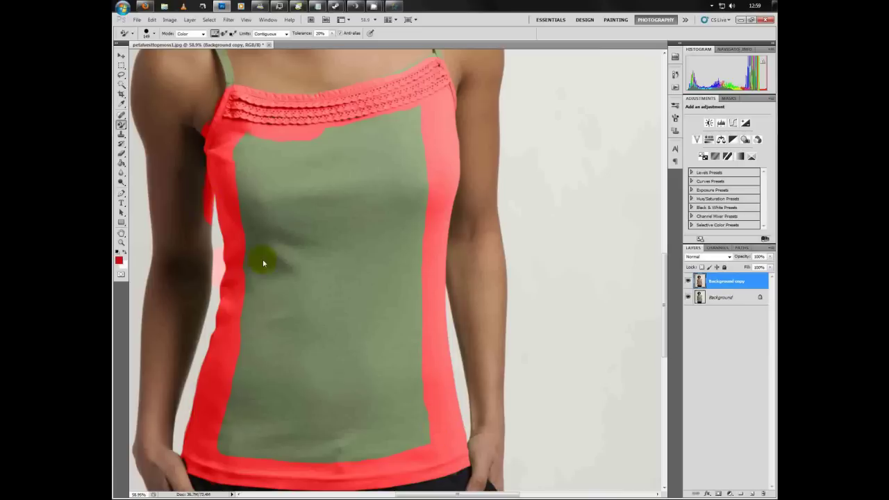
{"action": "mouse_move", "coordinate": [434, 444]}
{"action": "left_mouse_down"}
{"action": "mouse_move", "coordinate": [292, 453]}
{"action": "mouse_move", "coordinate": [341, 461]}
{"action": "mouse_move", "coordinate": [328, 468]}
{"action": "mouse_move", "coordinate": [225, 450]}
{"action": "left_mouse_up"}
Paint red over the remaining green body, from the bottom strip up to the neckline and left edge
{"action": "mouse_move", "coordinate": [294, 420]}
{"action": "left_mouse_down"}
{"action": "mouse_move", "coordinate": [410, 414]}
{"action": "mouse_move", "coordinate": [306, 397]}
{"action": "left_mouse_up"}
{"action": "mouse_move", "coordinate": [237, 371]}
{"action": "left_mouse_down"}
{"action": "mouse_move", "coordinate": [407, 363]}
{"action": "mouse_move", "coordinate": [418, 335]}
{"action": "mouse_move", "coordinate": [279, 345]}
{"action": "mouse_move", "coordinate": [238, 324]}
{"action": "mouse_move", "coordinate": [248, 313]}
{"action": "mouse_move", "coordinate": [295, 309]}
{"action": "left_mouse_up"}
{"action": "mouse_move", "coordinate": [360, 321]}
{"action": "left_mouse_down"}
{"action": "mouse_move", "coordinate": [412, 314]}
{"action": "mouse_move", "coordinate": [420, 271]}
{"action": "mouse_move", "coordinate": [420, 320]}
{"action": "mouse_move", "coordinate": [418, 273]}
{"action": "mouse_move", "coordinate": [376, 292]}
{"action": "mouse_move", "coordinate": [308, 294]}
{"action": "mouse_move", "coordinate": [248, 289]}
{"action": "mouse_move", "coordinate": [247, 261]}
{"action": "mouse_move", "coordinate": [396, 255]}
{"action": "mouse_move", "coordinate": [414, 248]}
{"action": "mouse_move", "coordinate": [408, 214]}
{"action": "left_mouse_up"}
{"action": "left_click_drag", "start_coordinate": [334, 231], "coordinate": [253, 239]}
{"action": "mouse_move", "coordinate": [323, 206]}
{"action": "left_mouse_down"}
{"action": "mouse_move", "coordinate": [401, 198]}
{"action": "mouse_move", "coordinate": [381, 179]}
{"action": "mouse_move", "coordinate": [255, 186]}
{"action": "mouse_move", "coordinate": [242, 159]}
{"action": "mouse_move", "coordinate": [411, 154]}
{"action": "mouse_move", "coordinate": [420, 116]}
{"action": "mouse_move", "coordinate": [310, 133]}
{"action": "mouse_move", "coordinate": [328, 139]}
{"action": "left_mouse_up"}
{"action": "mouse_move", "coordinate": [396, 141]}
{"action": "left_mouse_down"}
{"action": "mouse_move", "coordinate": [248, 137]}
{"action": "mouse_move", "coordinate": [288, 145]}
{"action": "mouse_move", "coordinate": [240, 137]}
{"action": "mouse_move", "coordinate": [235, 155]}
{"action": "left_mouse_up"}
{"action": "mouse_move", "coordinate": [242, 213]}
{"action": "left_mouse_down"}
{"action": "mouse_move", "coordinate": [239, 135]}
{"action": "mouse_move", "coordinate": [232, 153]}
{"action": "left_mouse_up"}
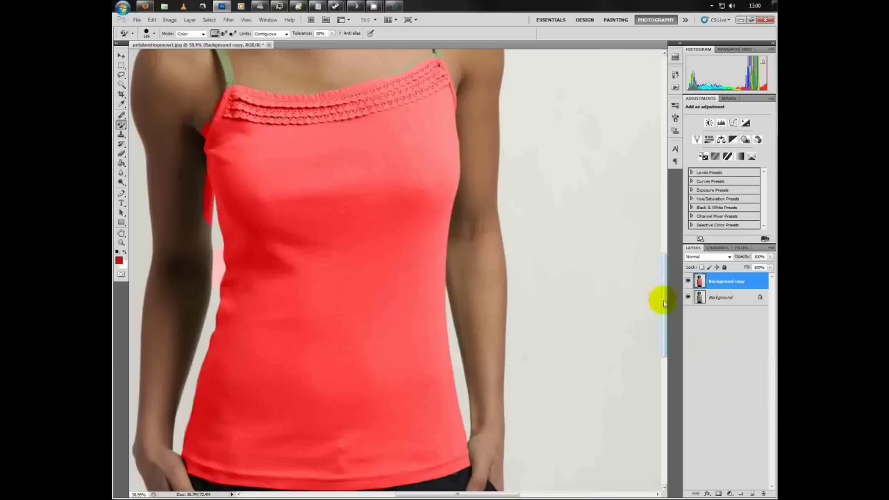
{"action": "left_click_drag", "start_coordinate": [663, 304], "coordinate": [665, 245]}
Recolour the right shoulder strap red and touch up the patch at the lace's left end
{"action": "scroll", "coordinate": [444, 257], "scroll_direction": "up", "scroll_amount": 3}
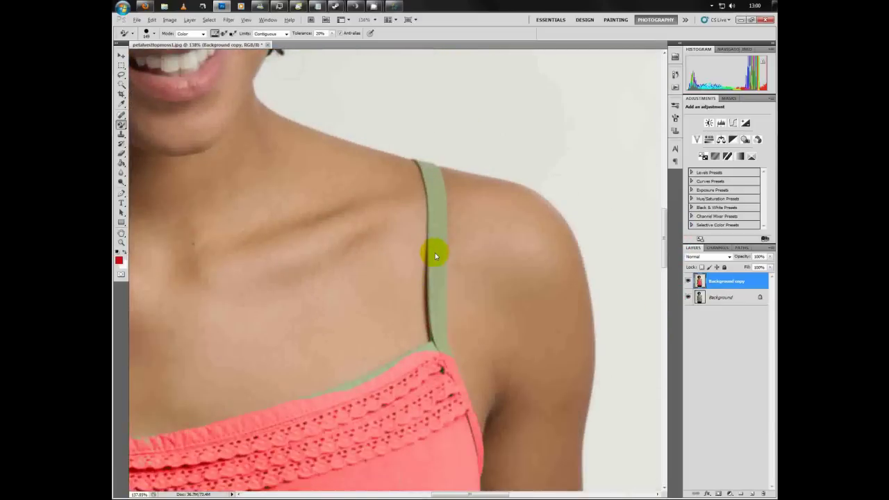
{"action": "mouse_move", "coordinate": [428, 142]}
{"action": "left_mouse_down"}
{"action": "mouse_move", "coordinate": [447, 363]}
{"action": "mouse_move", "coordinate": [387, 418]}
{"action": "mouse_move", "coordinate": [365, 417]}
{"action": "mouse_move", "coordinate": [298, 442]}
{"action": "left_mouse_up"}
{"action": "scroll", "coordinate": [321, 416], "scroll_direction": "down", "scroll_amount": 3}
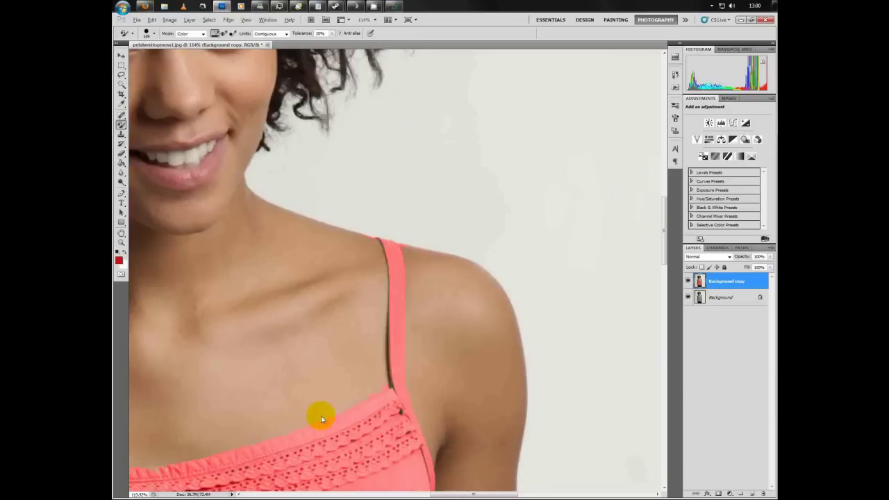
{"action": "scroll", "coordinate": [321, 416], "scroll_direction": "down", "scroll_amount": 5}
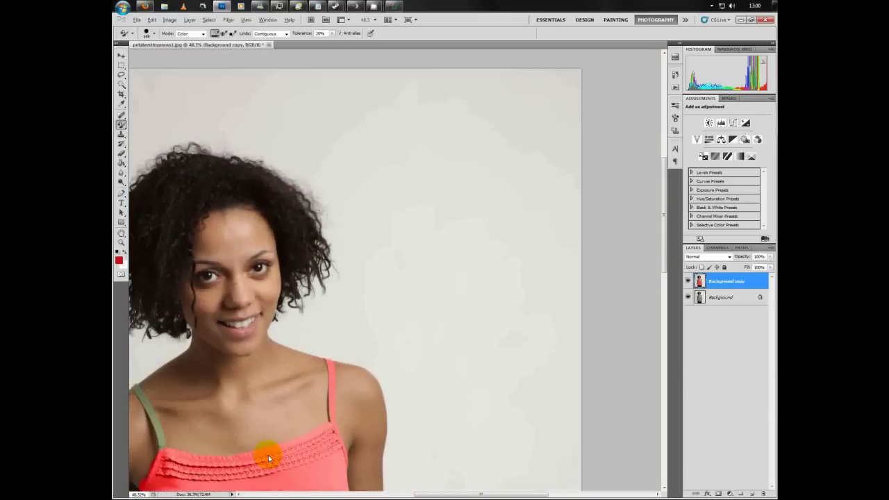
{"action": "scroll", "coordinate": [268, 458], "scroll_direction": "up", "scroll_amount": 8}
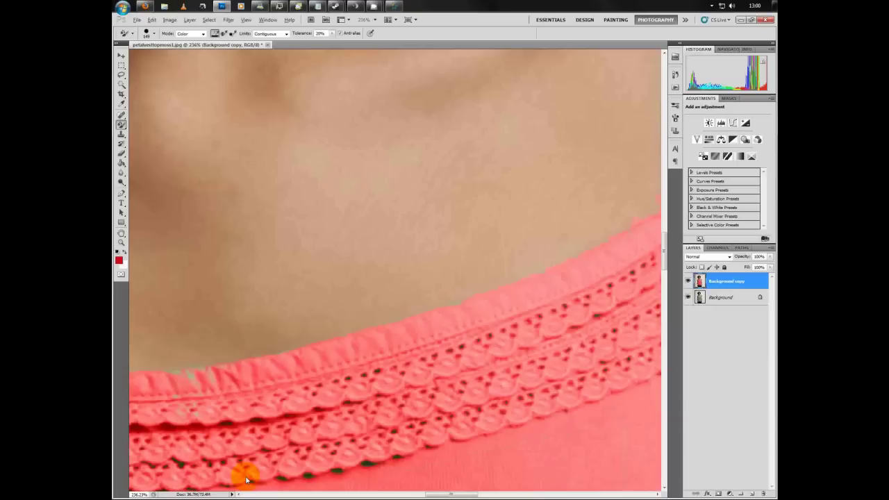
{"action": "scroll", "coordinate": [246, 479], "scroll_direction": "up", "scroll_amount": 1}
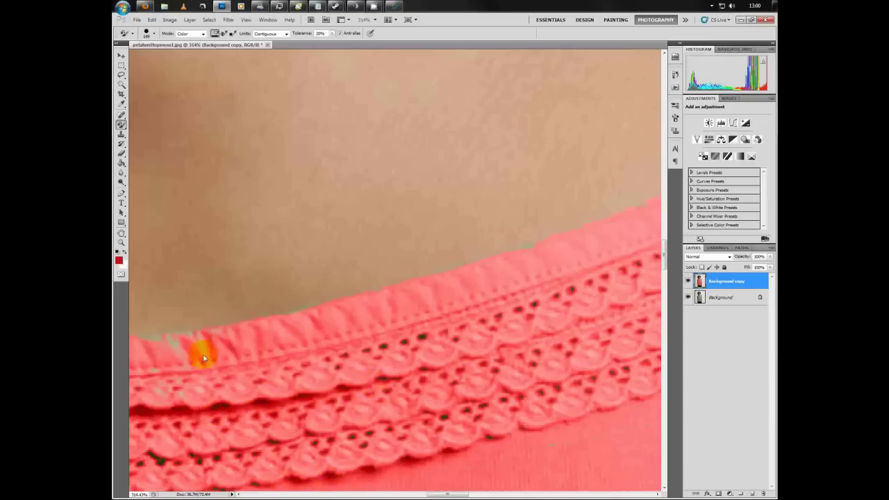
{"action": "mouse_move", "coordinate": [201, 356]}
{"action": "left_mouse_down"}
{"action": "mouse_move", "coordinate": [154, 356]}
{"action": "mouse_move", "coordinate": [177, 350]}
{"action": "left_mouse_up"}
{"action": "left_click_drag", "start_coordinate": [447, 493], "coordinate": [398, 495]}
{"action": "mouse_move", "coordinate": [667, 262]}
{"action": "left_mouse_down"}
{"action": "mouse_move", "coordinate": [660, 254]}
{"action": "mouse_move", "coordinate": [669, 248]}
{"action": "left_mouse_up"}
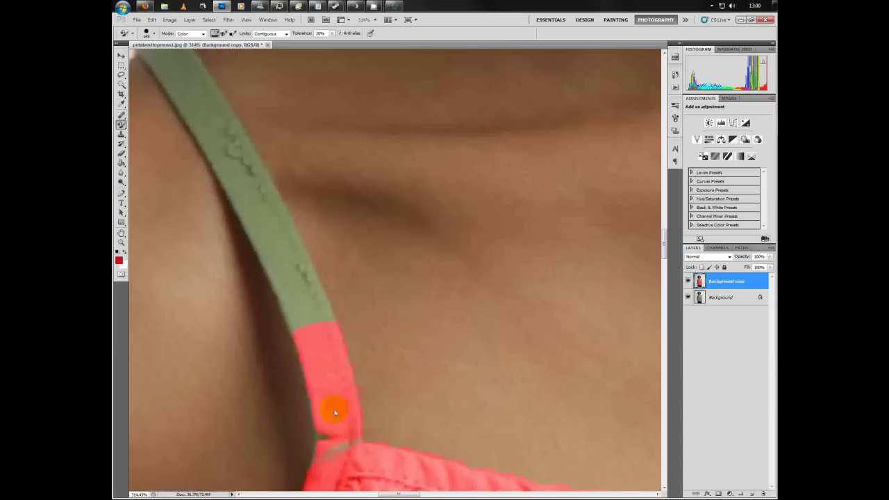
Recolour the other shoulder strap red, including where it meets the lace
{"action": "left_click_drag", "start_coordinate": [298, 306], "coordinate": [196, 107]}
{"action": "scroll", "coordinate": [209, 149], "scroll_direction": "down", "scroll_amount": 5}
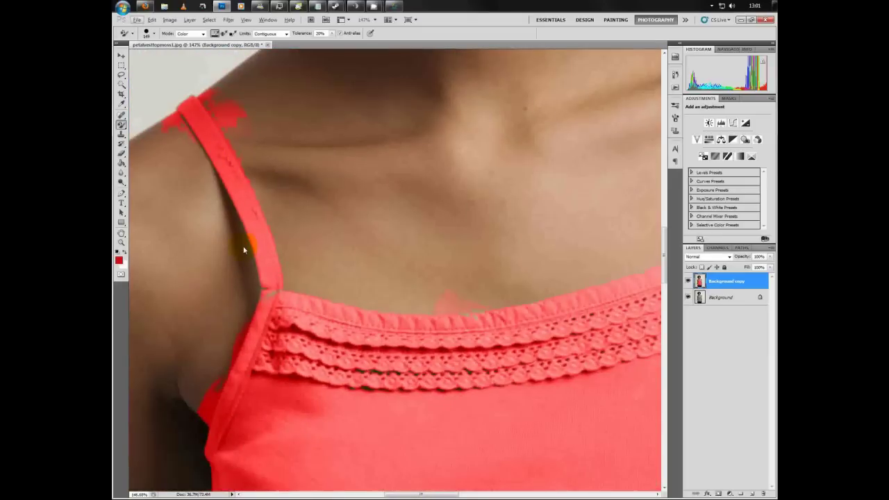
{"action": "left_click_drag", "start_coordinate": [284, 298], "coordinate": [270, 296]}
With the Eraser, remove the red overspill above the strap and along its left edge
{"action": "left_click", "coordinate": [122, 154]}
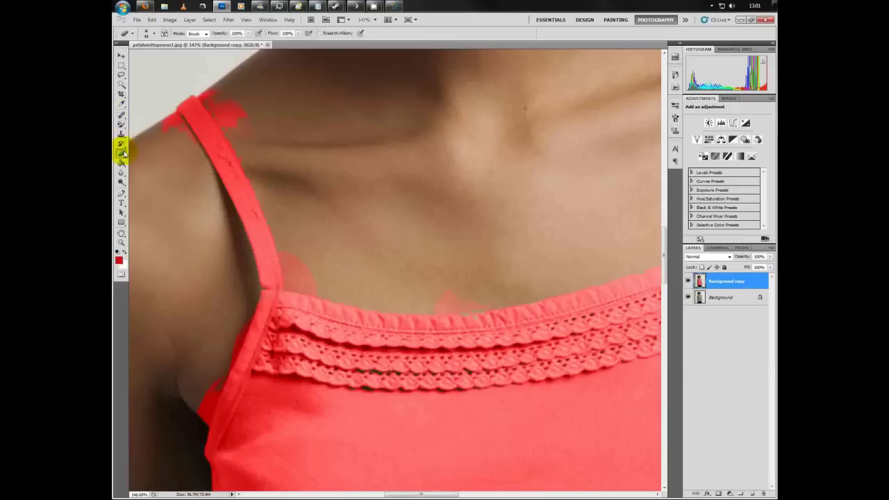
{"action": "scroll", "coordinate": [204, 101], "scroll_direction": "up", "scroll_amount": 2}
{"action": "scroll", "coordinate": [204, 101], "scroll_direction": "up", "scroll_amount": 2}
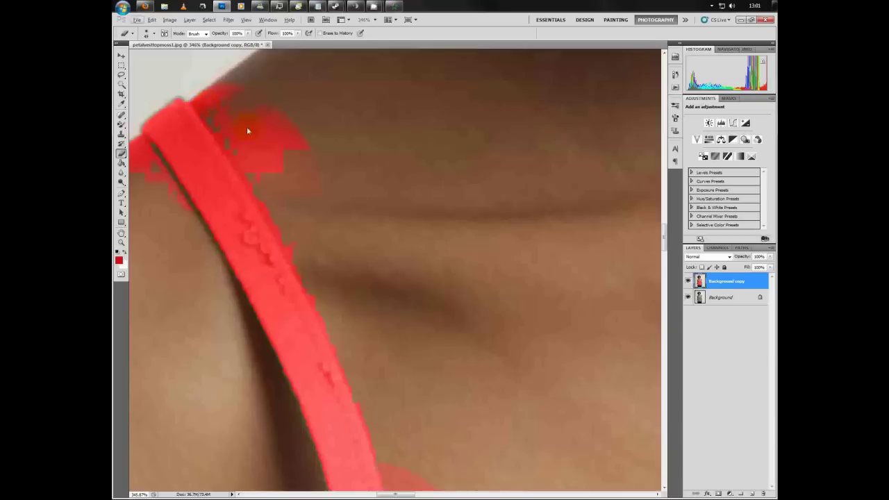
{"action": "mouse_move", "coordinate": [287, 139]}
{"action": "left_mouse_down"}
{"action": "mouse_move", "coordinate": [211, 85]}
{"action": "mouse_move", "coordinate": [281, 172]}
{"action": "mouse_move", "coordinate": [253, 128]}
{"action": "mouse_move", "coordinate": [227, 99]}
{"action": "mouse_move", "coordinate": [350, 309]}
{"action": "mouse_move", "coordinate": [296, 187]}
{"action": "left_mouse_up"}
{"action": "left_click_drag", "start_coordinate": [125, 148], "coordinate": [163, 222]}
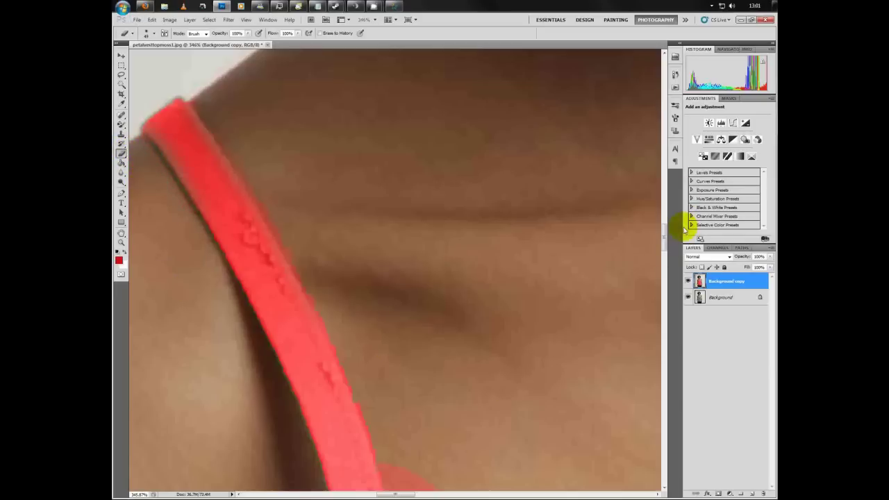
{"action": "left_click_drag", "start_coordinate": [665, 233], "coordinate": [665, 248]}
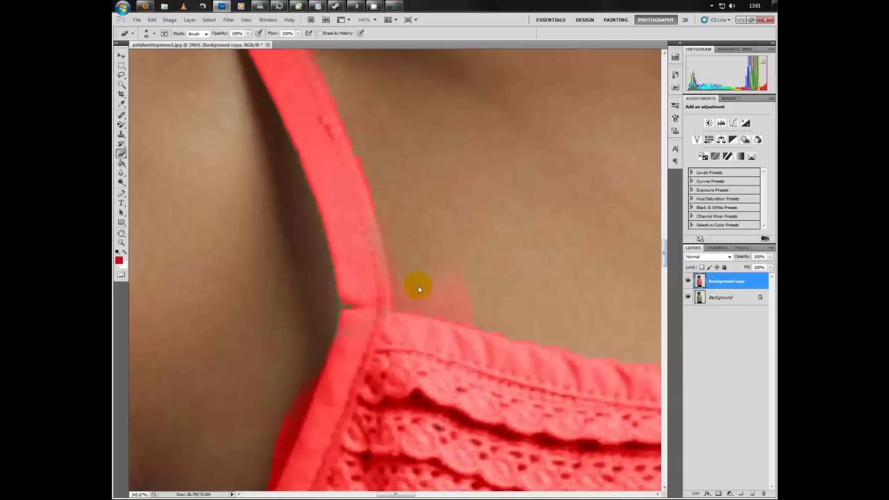
Restore the skin tone beside the strap and along the arm edge
{"action": "mouse_move", "coordinate": [418, 286]}
{"action": "left_mouse_down"}
{"action": "mouse_move", "coordinate": [457, 294]}
{"action": "mouse_move", "coordinate": [484, 311]}
{"action": "mouse_move", "coordinate": [422, 289]}
{"action": "mouse_move", "coordinate": [399, 224]}
{"action": "left_mouse_up"}
{"action": "left_click_drag", "start_coordinate": [310, 385], "coordinate": [248, 468]}
{"action": "left_click_drag", "start_coordinate": [665, 254], "coordinate": [665, 273]}
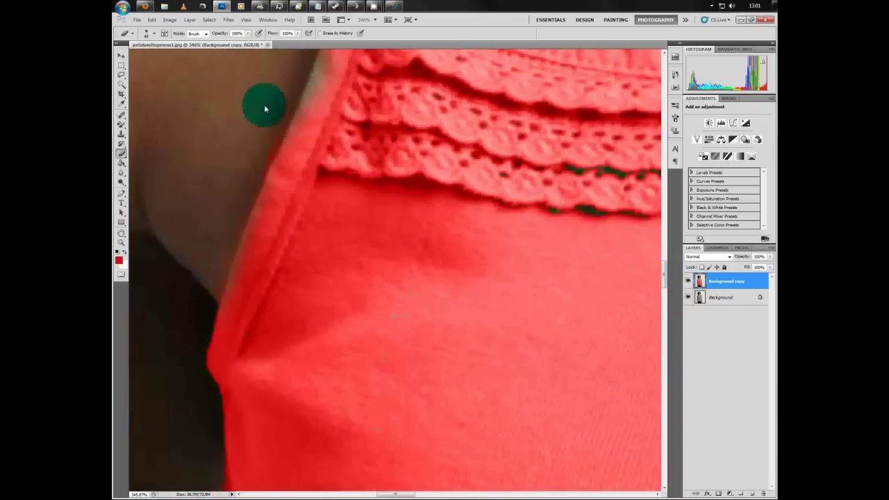
{"action": "mouse_move", "coordinate": [264, 108]}
{"action": "left_mouse_down"}
{"action": "mouse_move", "coordinate": [248, 158]}
{"action": "mouse_move", "coordinate": [257, 111]}
{"action": "left_mouse_up"}
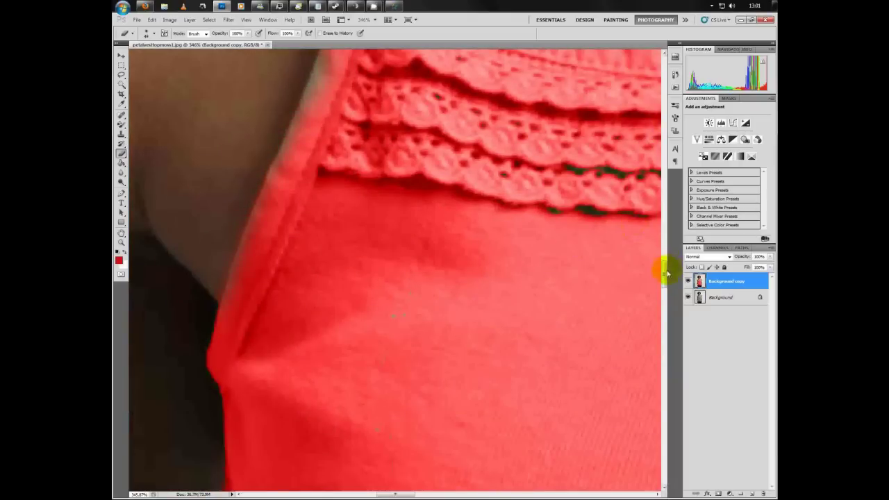
{"action": "left_click_drag", "start_coordinate": [665, 273], "coordinate": [665, 299]}
{"action": "mouse_move", "coordinate": [244, 289]}
{"action": "left_mouse_down"}
{"action": "mouse_move", "coordinate": [247, 200]}
{"action": "mouse_move", "coordinate": [195, 87]}
{"action": "mouse_move", "coordinate": [229, 170]}
{"action": "mouse_move", "coordinate": [220, 346]}
{"action": "mouse_move", "coordinate": [206, 172]}
{"action": "mouse_move", "coordinate": [227, 217]}
{"action": "mouse_move", "coordinate": [195, 71]}
{"action": "left_mouse_up"}
Erase the pink patch above the lace neckline trim
{"action": "scroll", "coordinate": [518, 177], "scroll_direction": "down", "scroll_amount": 6}
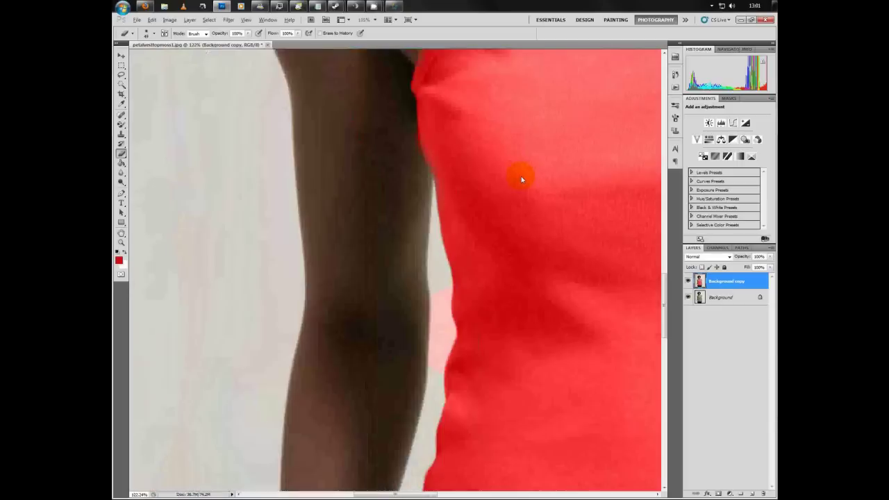
{"action": "scroll", "coordinate": [562, 140], "scroll_direction": "down", "scroll_amount": 1}
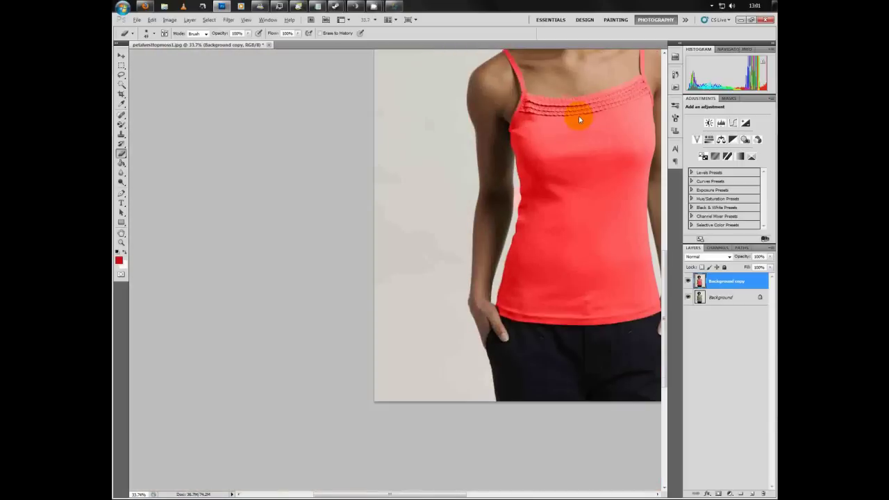
{"action": "scroll", "coordinate": [566, 90], "scroll_direction": "up", "scroll_amount": 1}
{"action": "scroll", "coordinate": [566, 91], "scroll_direction": "up", "scroll_amount": 8}
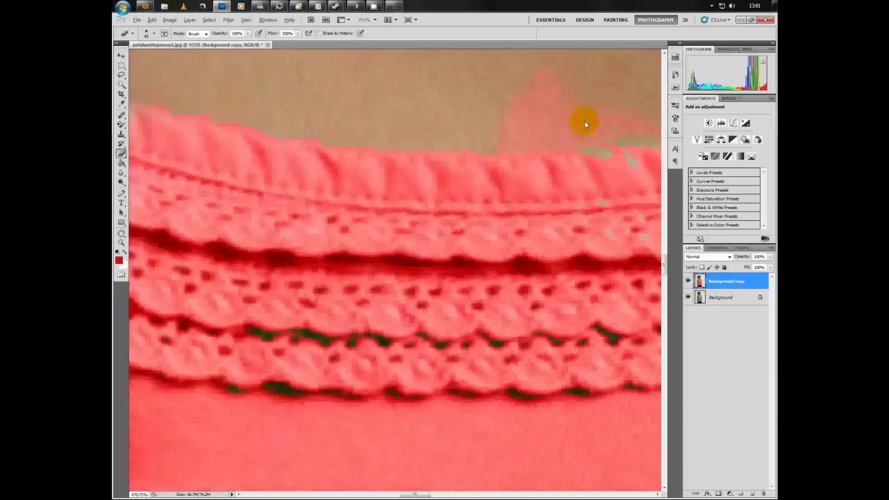
{"action": "mouse_move", "coordinate": [584, 123]}
{"action": "left_mouse_down"}
{"action": "mouse_move", "coordinate": [506, 109]}
{"action": "mouse_move", "coordinate": [574, 83]}
{"action": "mouse_move", "coordinate": [506, 119]}
{"action": "mouse_move", "coordinate": [654, 109]}
{"action": "mouse_move", "coordinate": [621, 114]}
{"action": "mouse_move", "coordinate": [594, 101]}
{"action": "left_mouse_up"}
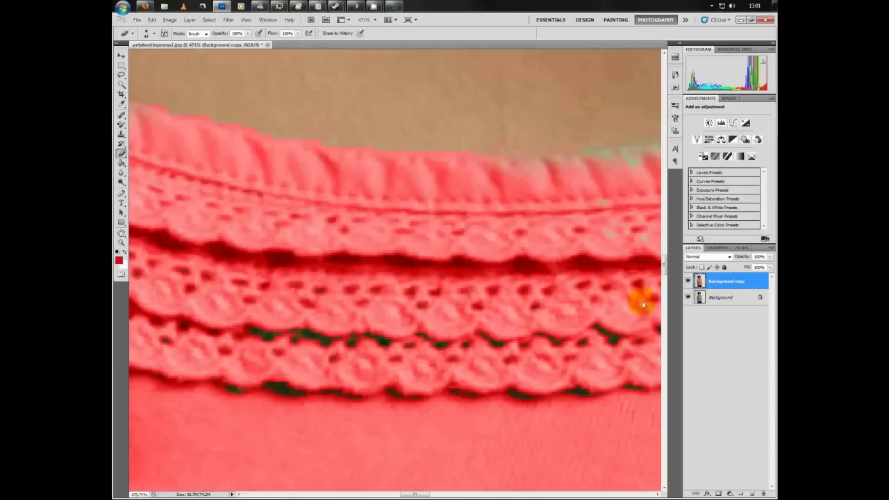
{"action": "left_click_drag", "start_coordinate": [421, 490], "coordinate": [457, 494]}
Clean the pale fringe beside the strap top and along the shoulder edge, then zoom out
{"action": "scroll", "coordinate": [623, 347], "scroll_direction": "down", "scroll_amount": 4}
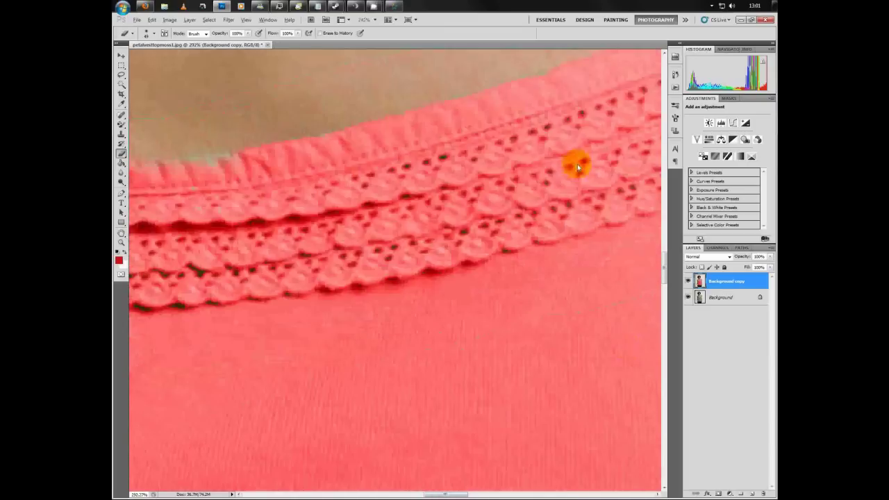
{"action": "left_click_drag", "start_coordinate": [669, 268], "coordinate": [669, 217]}
{"action": "left_click_drag", "start_coordinate": [440, 493], "coordinate": [470, 493]}
{"action": "left_click_drag", "start_coordinate": [528, 177], "coordinate": [515, 178]}
{"action": "mouse_move", "coordinate": [442, 179]}
{"action": "left_mouse_down"}
{"action": "mouse_move", "coordinate": [447, 185]}
{"action": "mouse_move", "coordinate": [442, 169]}
{"action": "mouse_move", "coordinate": [453, 178]}
{"action": "left_mouse_up"}
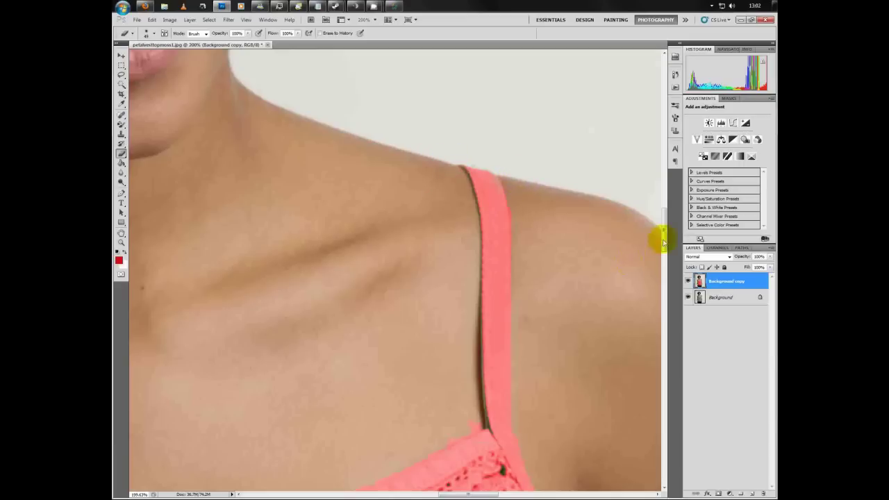
{"action": "left_click_drag", "start_coordinate": [660, 238], "coordinate": [680, 363]}
{"action": "scroll", "coordinate": [418, 241], "scroll_direction": "down", "scroll_amount": 3, "text": "alt"}
{"action": "scroll", "coordinate": [420, 241], "scroll_direction": "down", "scroll_amount": 6}
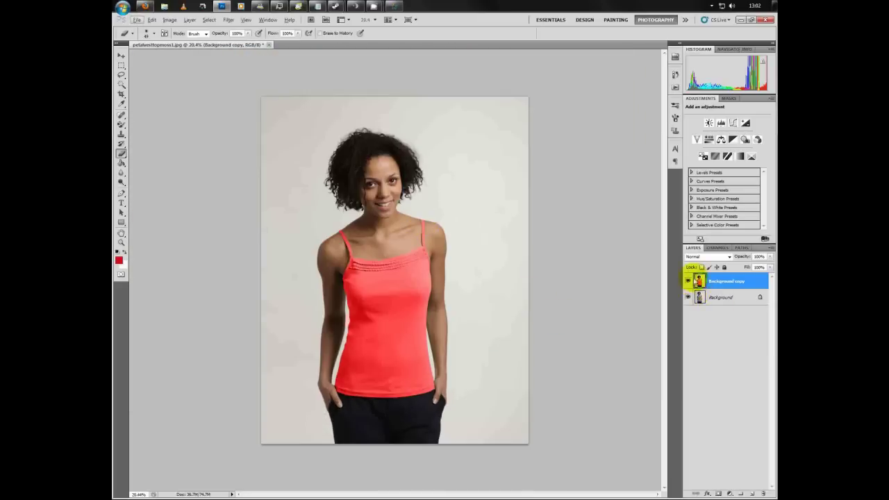
Compare against the original, then lower the Background copy's fill to 4%
{"action": "left_click", "coordinate": [689, 281]}
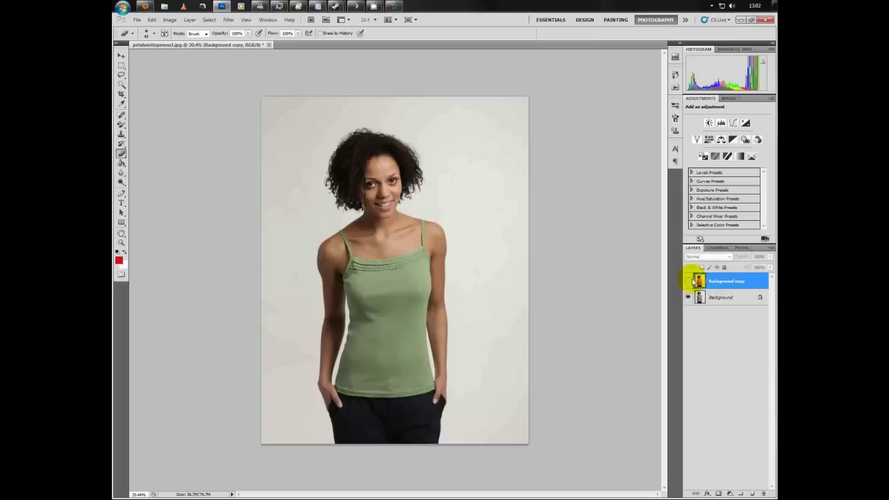
{"action": "left_click", "coordinate": [689, 281]}
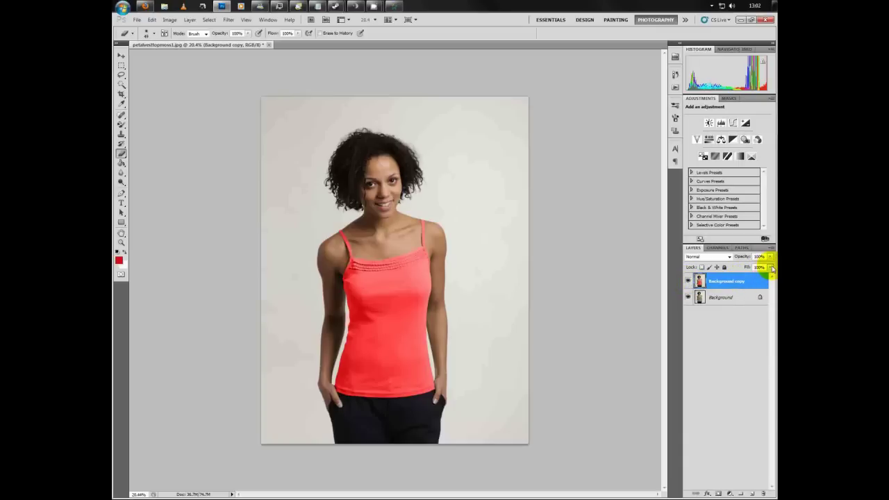
{"action": "left_click", "coordinate": [771, 267]}
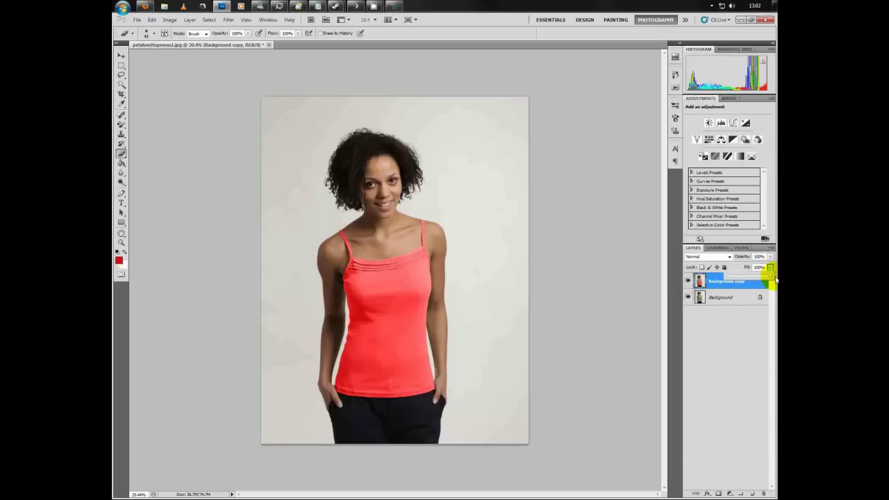
{"action": "left_click_drag", "start_coordinate": [771, 278], "coordinate": [738, 278]}
Toggle the Background and Background copy layers' visibility to compare the result
{"action": "left_click", "coordinate": [687, 297]}
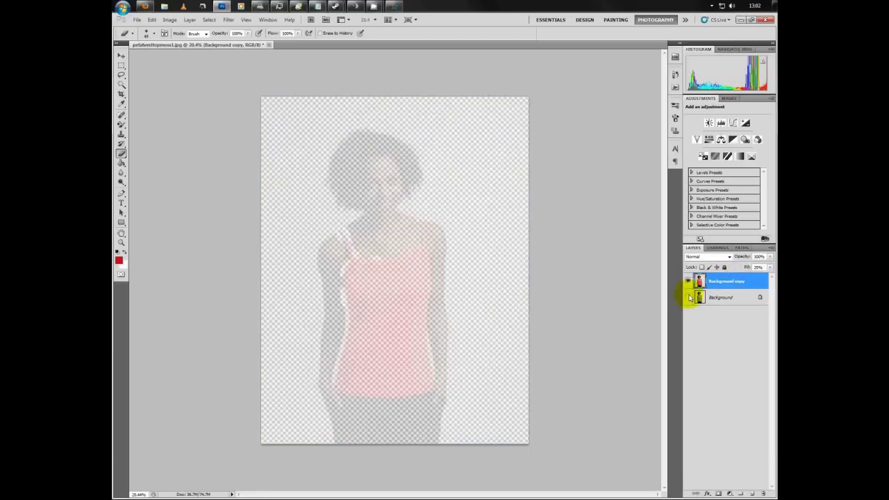
{"action": "left_click", "coordinate": [687, 296]}
{"action": "left_click", "coordinate": [688, 281]}
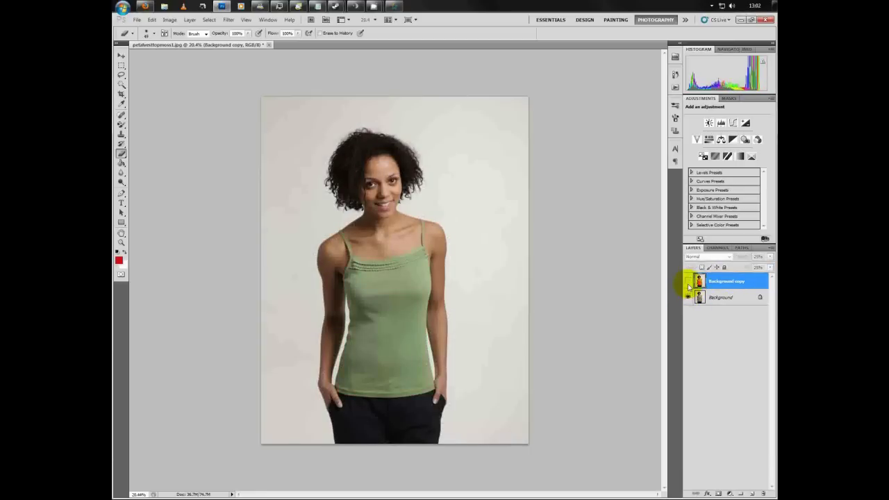
{"action": "left_click", "coordinate": [688, 283]}
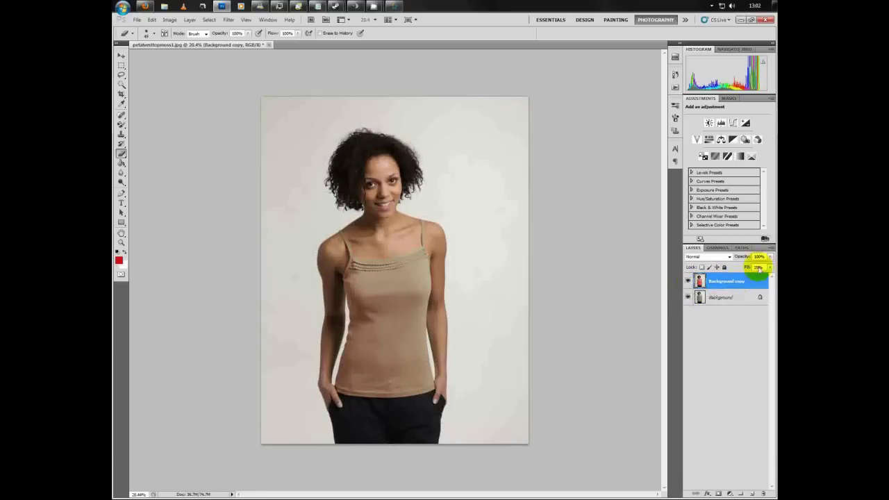
{"action": "left_click", "coordinate": [768, 267]}
Return fill to 100% and set the Background copy's opacity to 74%, comparing before and after
{"action": "left_click_drag", "start_coordinate": [742, 277], "coordinate": [772, 279]}
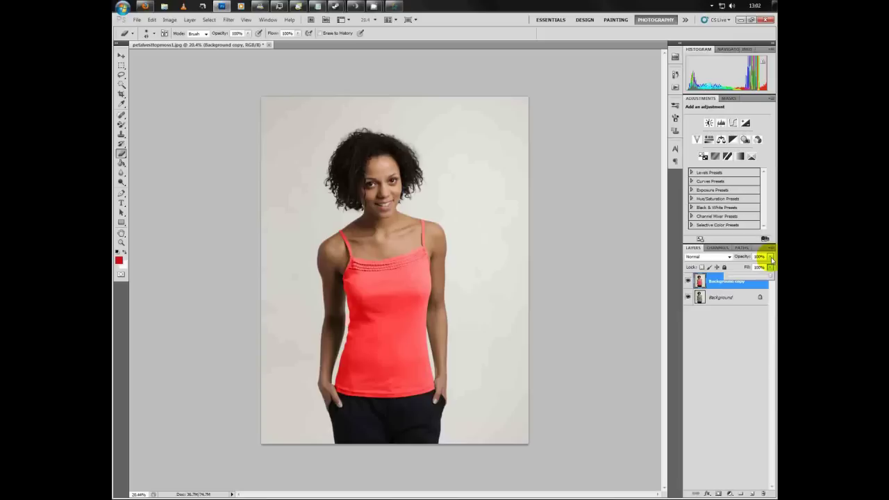
{"action": "mouse_move", "coordinate": [770, 258]}
{"action": "left_mouse_down"}
{"action": "mouse_move", "coordinate": [769, 269]}
{"action": "mouse_move", "coordinate": [751, 270]}
{"action": "mouse_move", "coordinate": [760, 269]}
{"action": "left_mouse_up"}
{"action": "left_click", "coordinate": [688, 280]}
{"action": "left_click", "coordinate": [689, 281]}
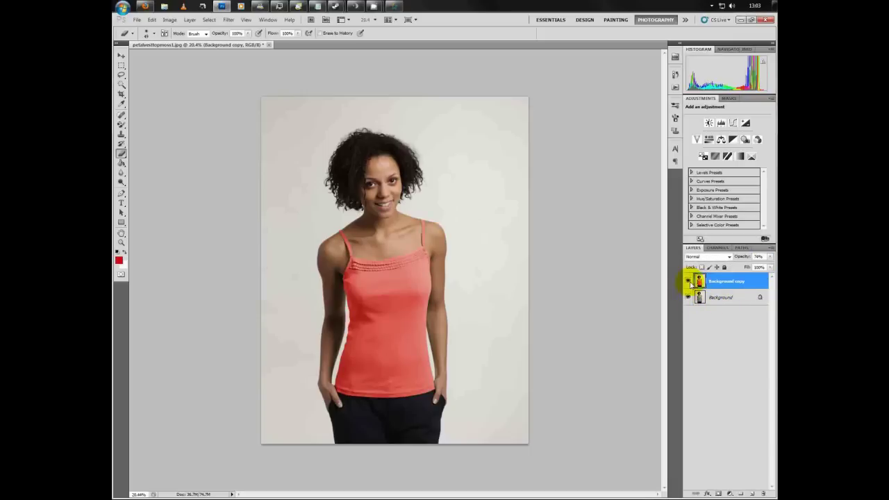
{"action": "left_click", "coordinate": [689, 281]}
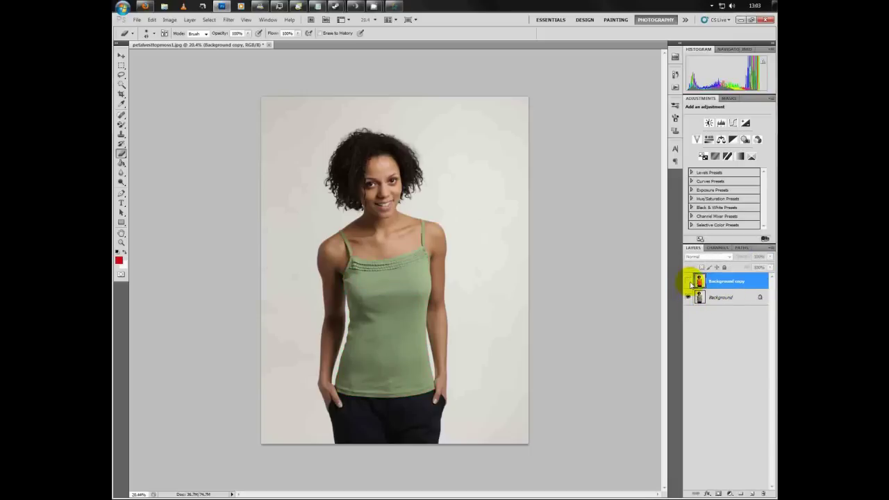
{"action": "left_click", "coordinate": [688, 281]}
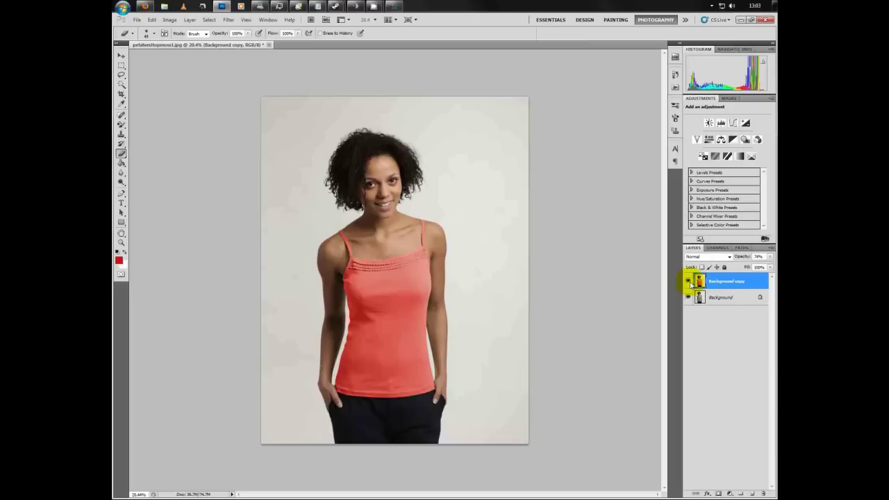